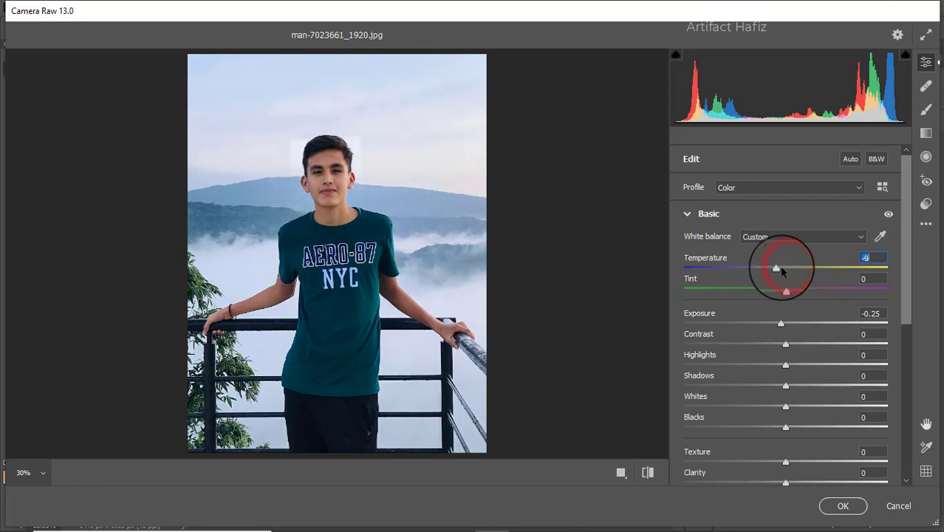
Step: Set temperature and tint to -2, contrast to +1, highlights to -8, shadows to +3, whites to +10 and blacks to +1
drag(782, 272, 789, 272)
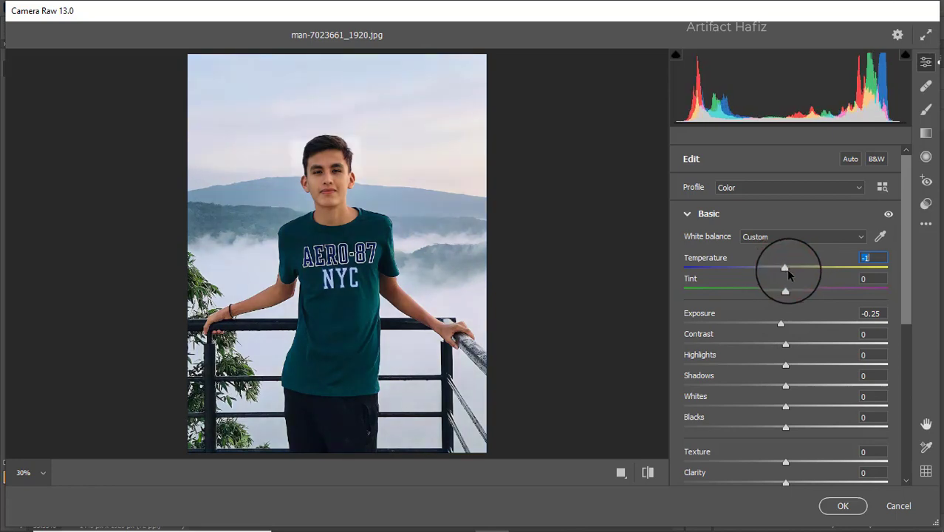
drag(787, 275, 782, 304)
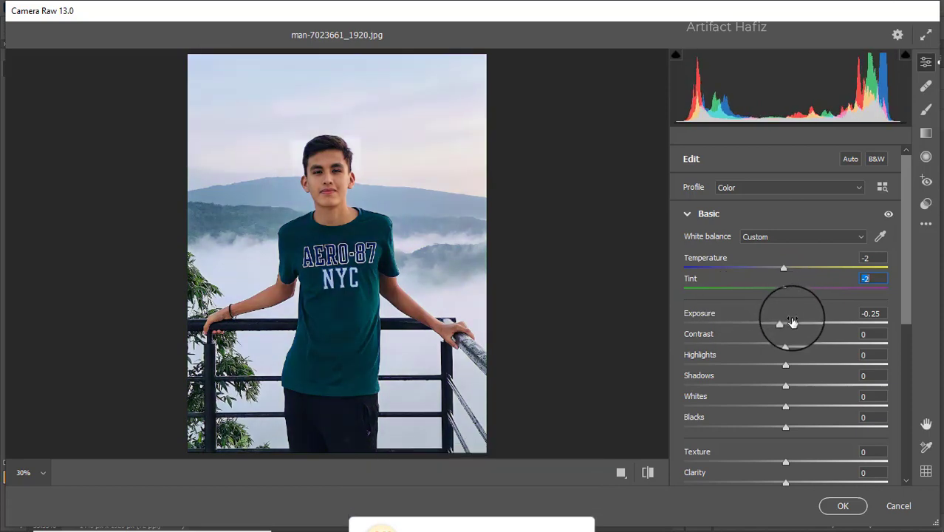
mouse_move(785, 344)
mouse_down()
mouse_move(839, 344)
mouse_move(776, 344)
mouse_move(789, 346)
mouse_move(706, 367)
mouse_move(784, 369)
mouse_move(626, 362)
mouse_move(831, 362)
mouse_move(783, 362)
mouse_move(767, 342)
mouse_move(786, 345)
mouse_up()
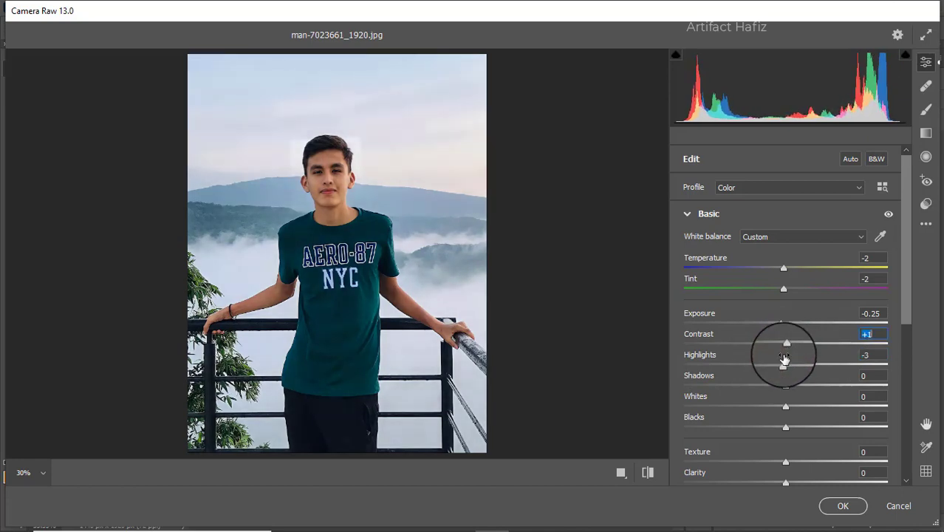
drag(785, 385, 787, 429)
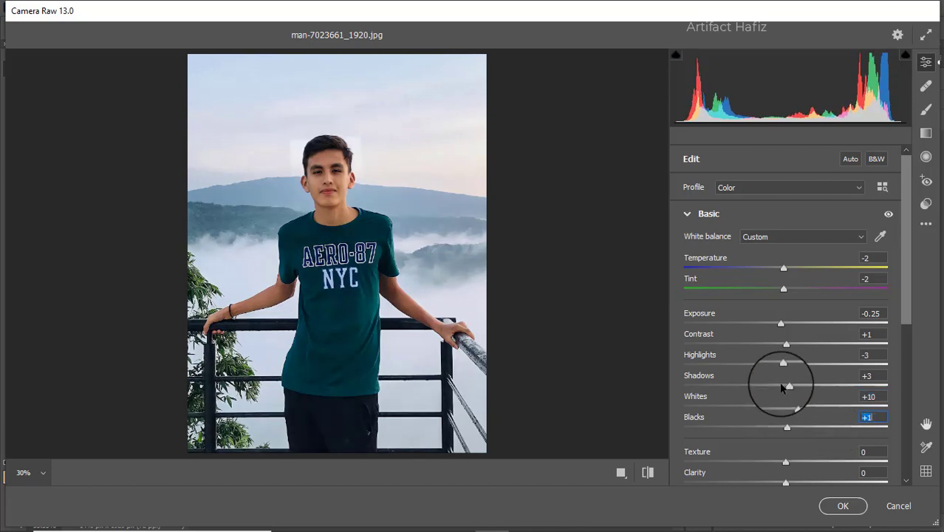
mouse_move(783, 370)
mouse_down()
mouse_move(736, 369)
mouse_move(778, 368)
mouse_up()
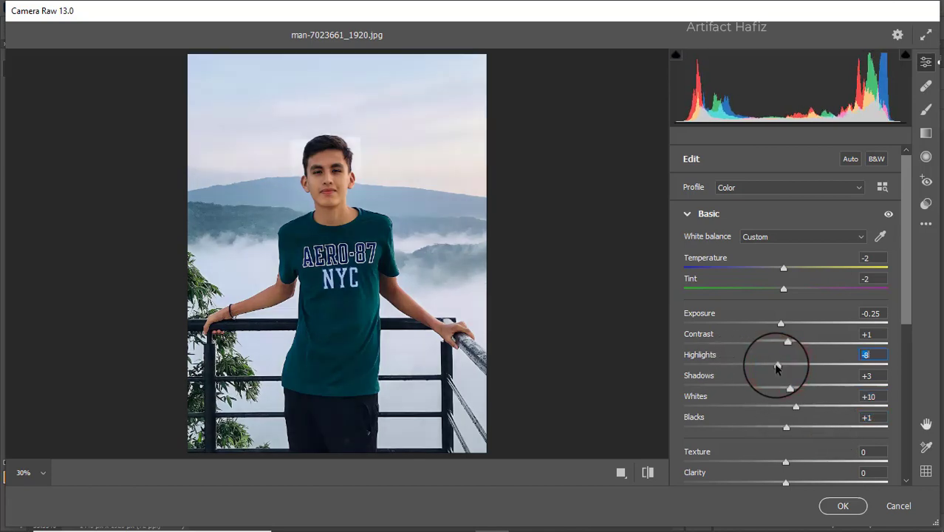
Step: Set texture and clarity to +4, dehaze to +7, vibrance to +16 and saturation to -5
scroll(801, 370, down, 3)
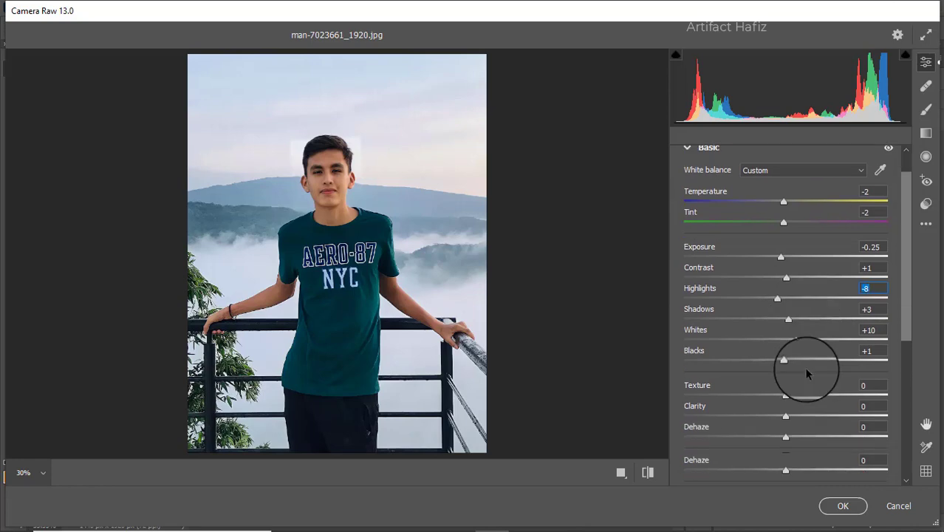
drag(783, 361, 803, 439)
click(786, 385)
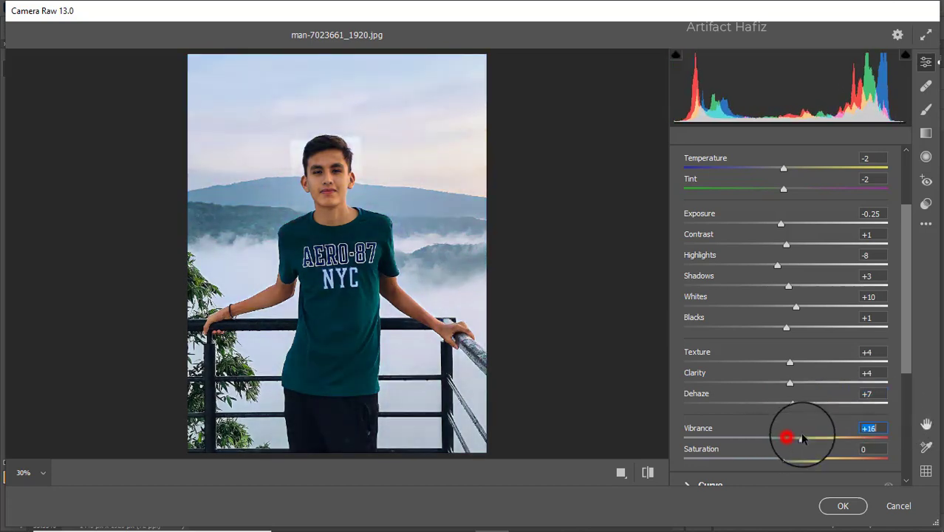
scroll(802, 399, down, 3)
drag(801, 391, 781, 396)
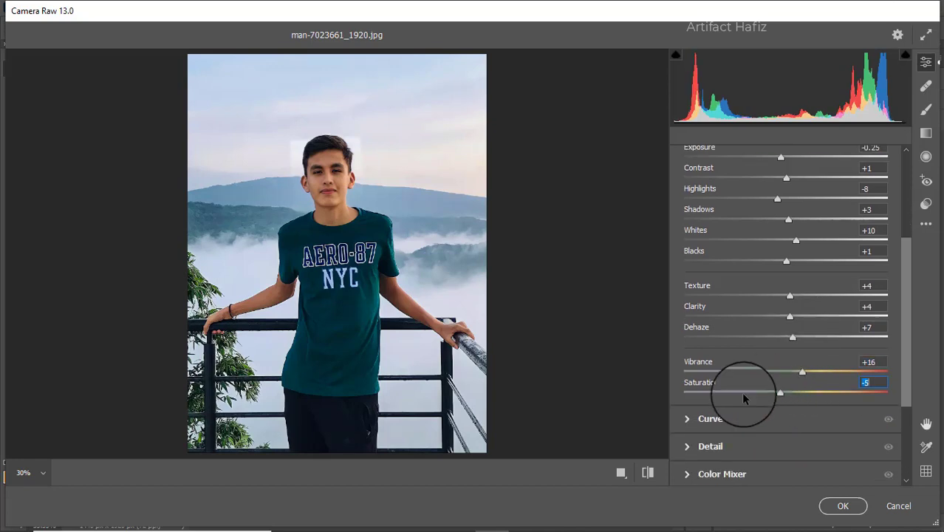
Step: Shape the RGB point curve into an S with points at input 70, output 50 and input 200, output 210
click(698, 420)
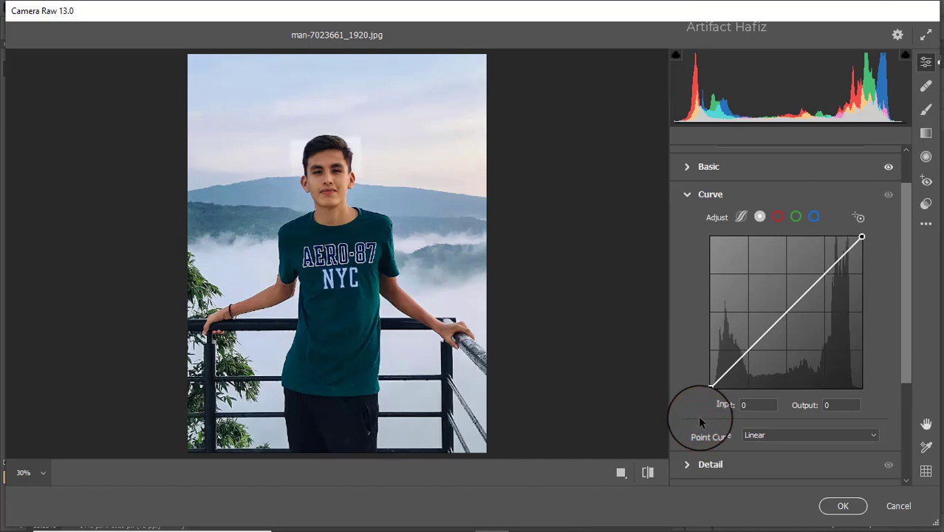
click(750, 352)
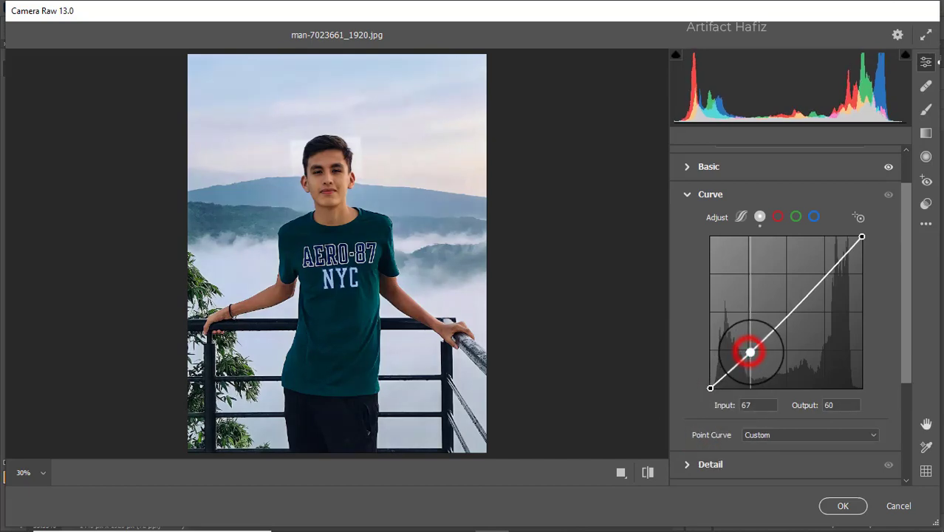
click(826, 274)
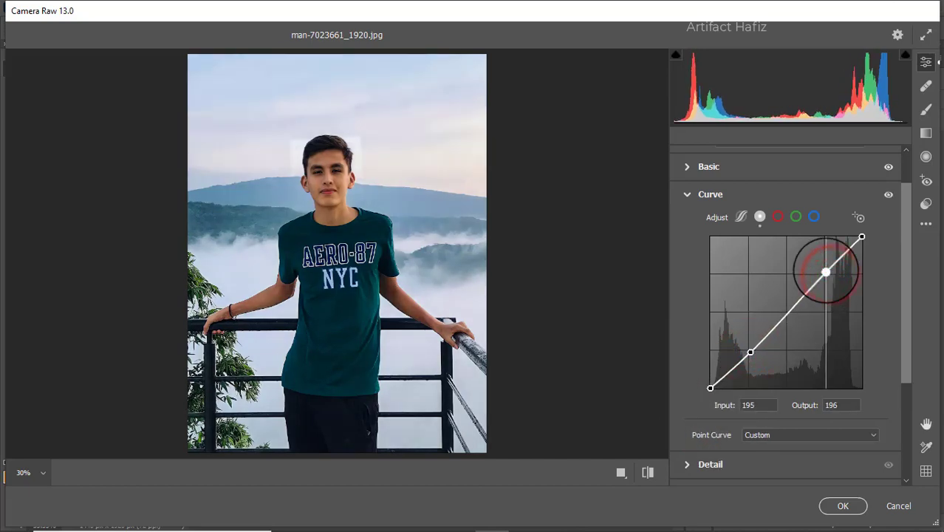
drag(826, 274, 829, 264)
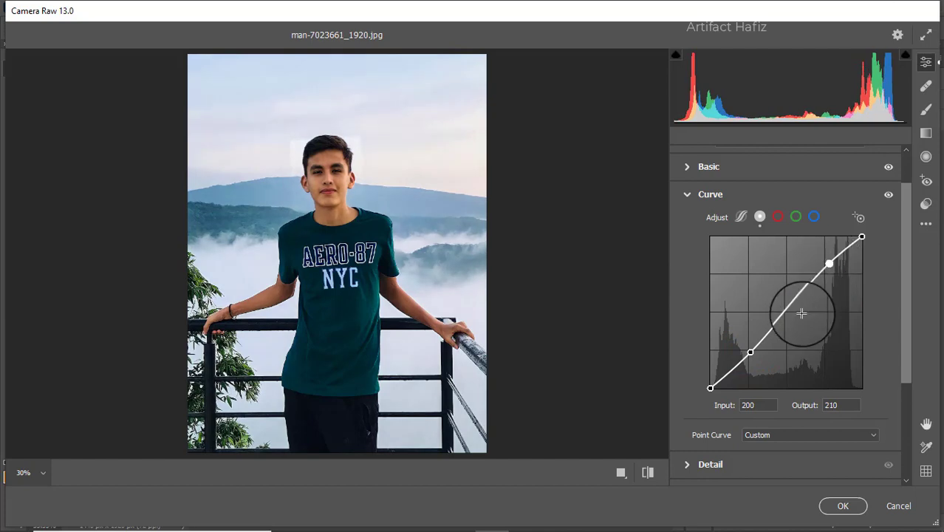
drag(749, 352, 752, 362)
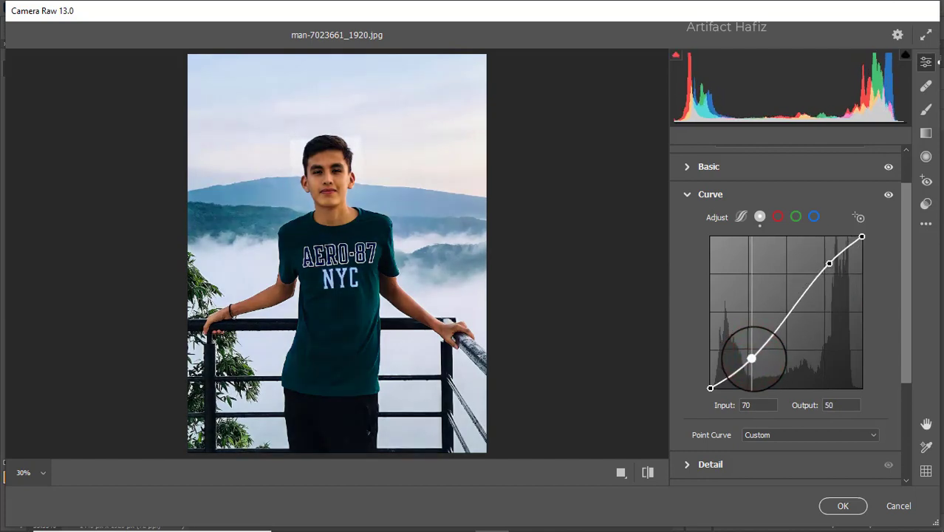
Step: On the blue channel curve, raise the black point to output 13 and add points at 67/61 and 196/192
click(813, 217)
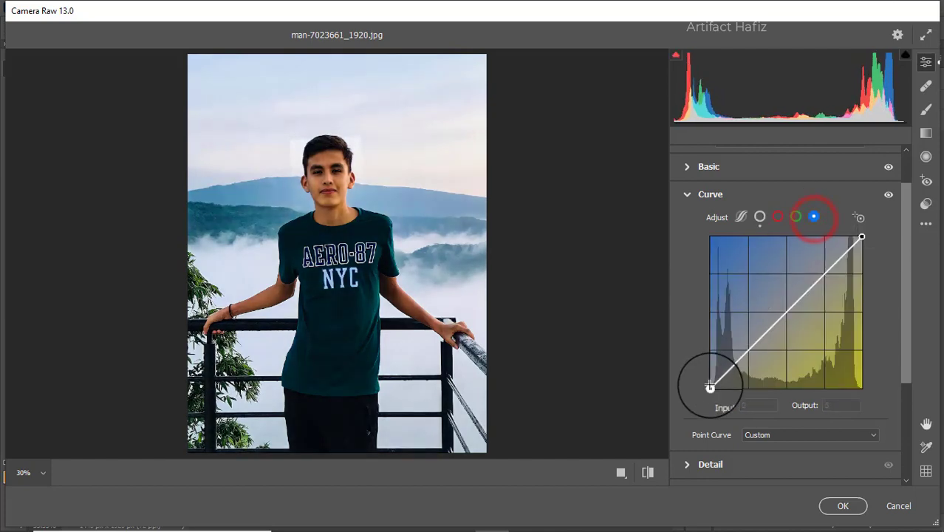
drag(710, 388, 710, 381)
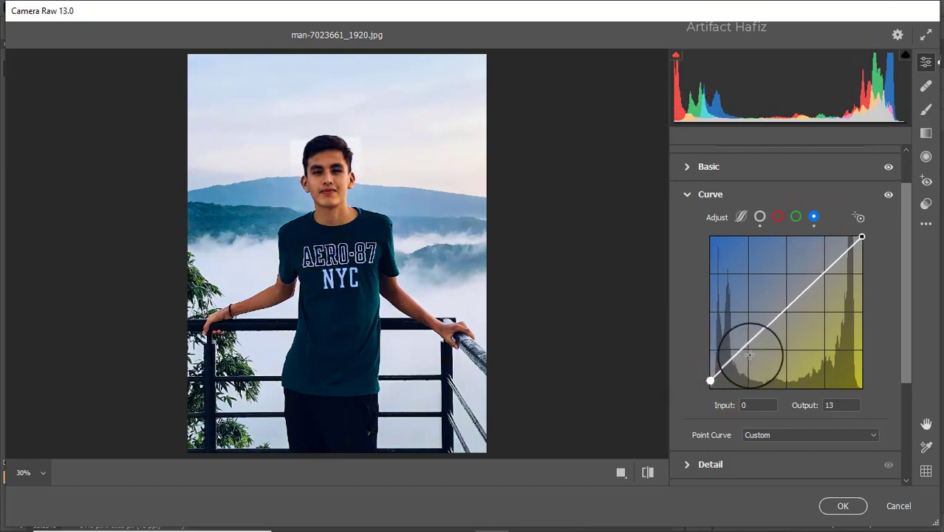
drag(748, 345, 750, 351)
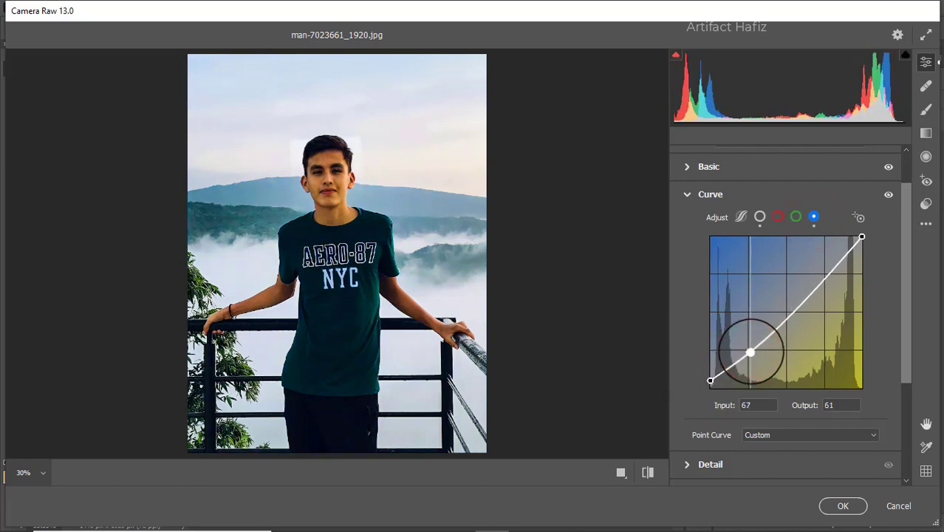
drag(829, 267, 827, 274)
Step: Set the detail sharpening to 10, noise reduction to 12 and color noise reduction to 10
scroll(747, 325, down, 3)
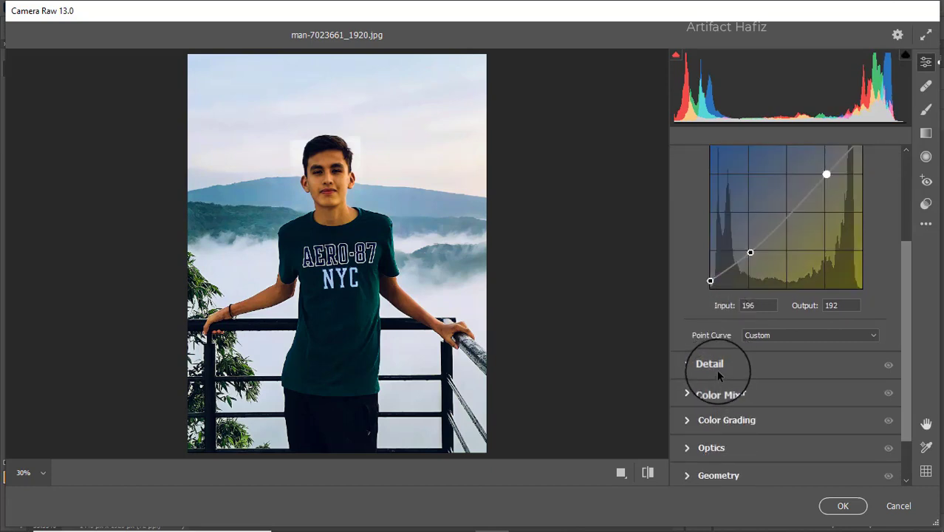
click(717, 371)
drag(692, 303, 710, 330)
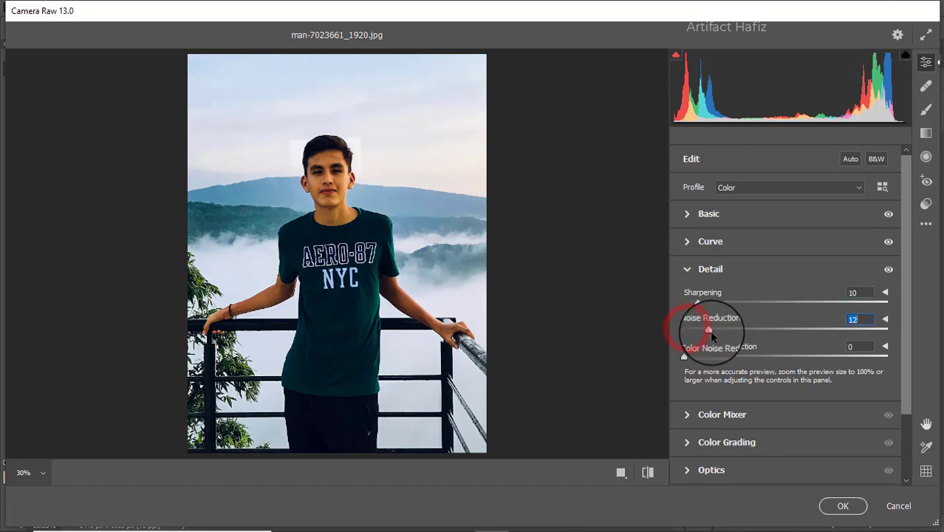
click(687, 357)
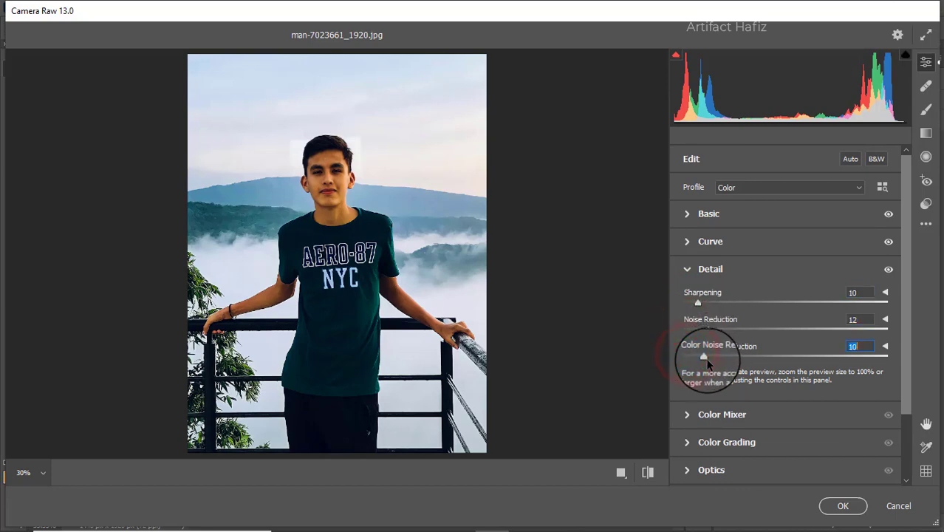
Step: Set the Color Mixer saturation to +5 for reds, -4 for oranges, +7 for yellows, -11 for greens, and +24 for aquas and blues
click(698, 414)
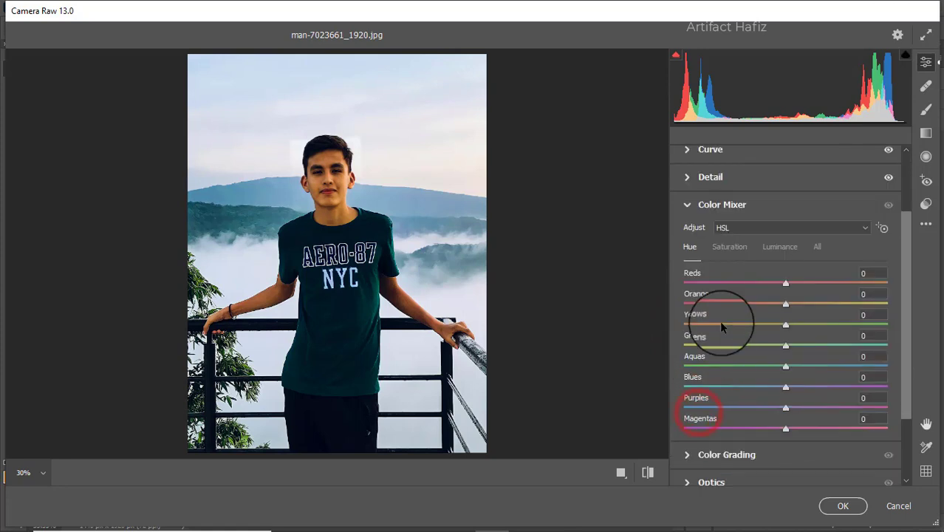
click(730, 248)
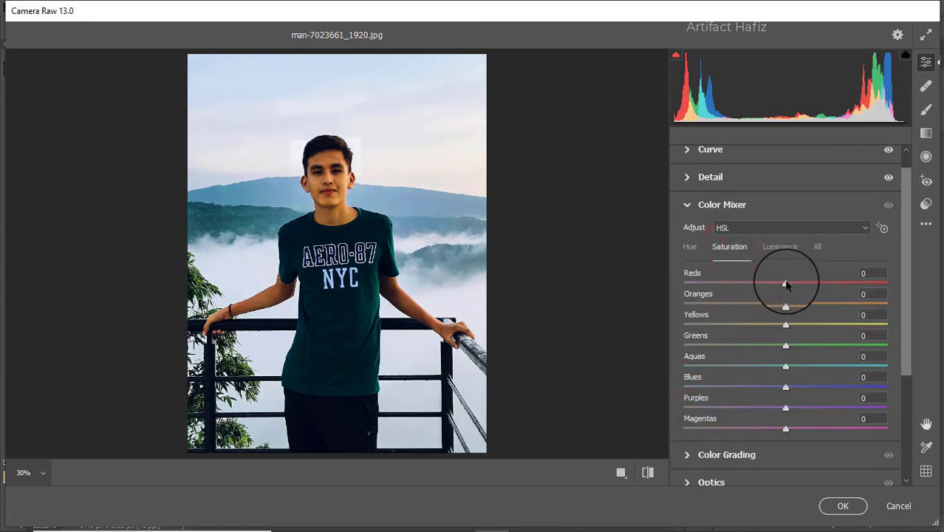
mouse_move(786, 285)
mouse_down()
mouse_move(837, 282)
mouse_move(790, 283)
mouse_up()
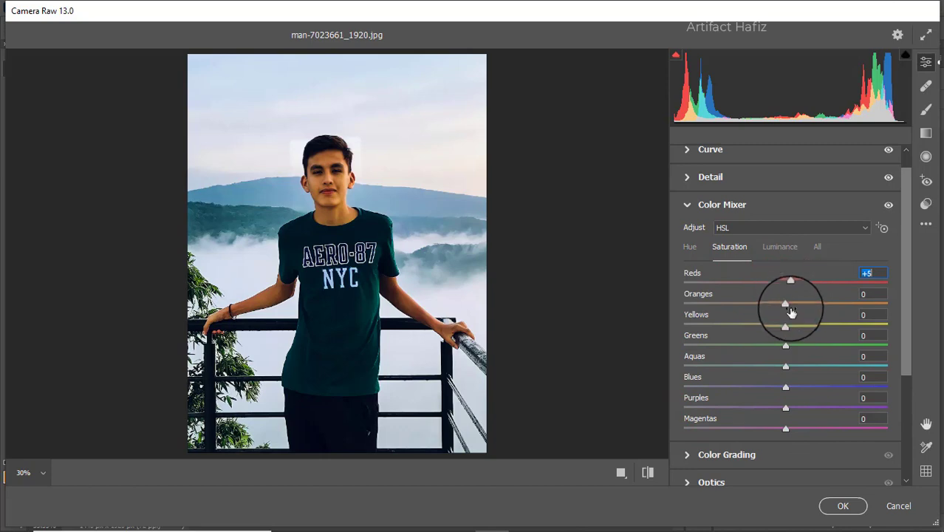
drag(786, 325, 782, 306)
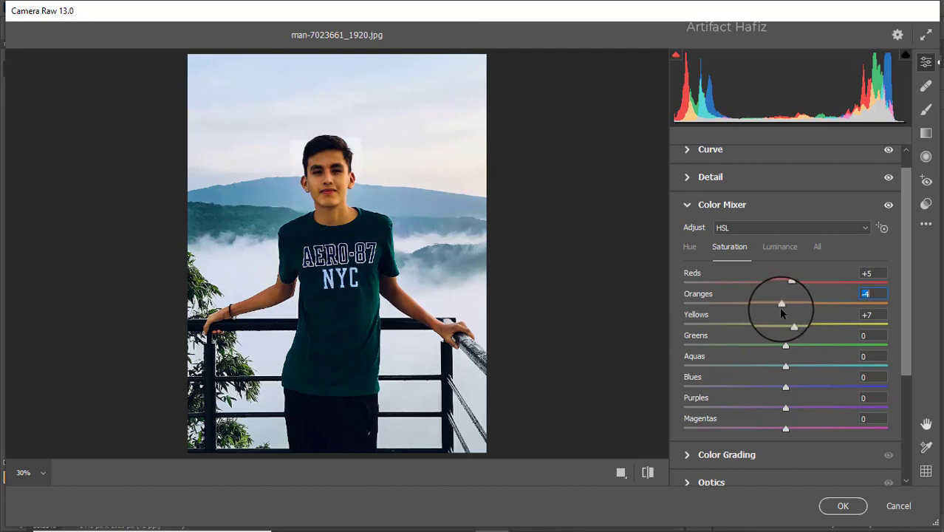
drag(788, 350, 662, 352)
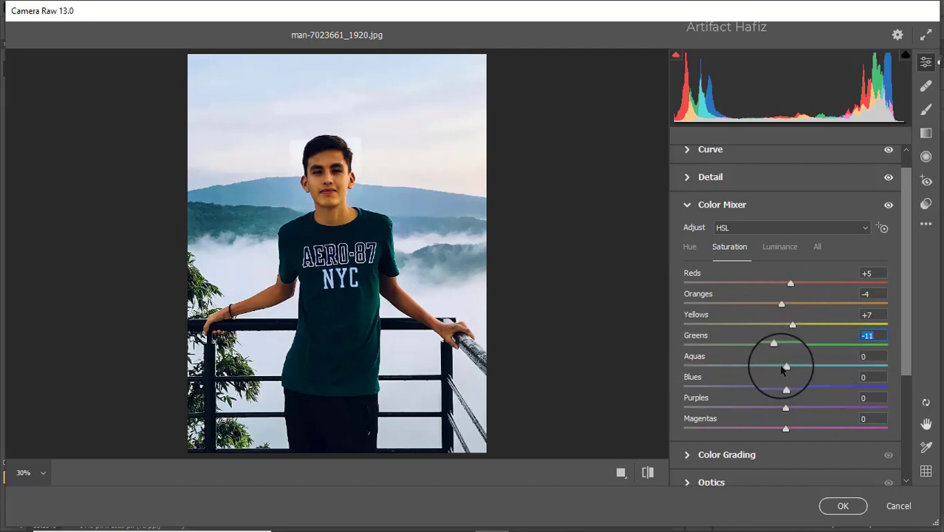
drag(784, 367, 810, 378)
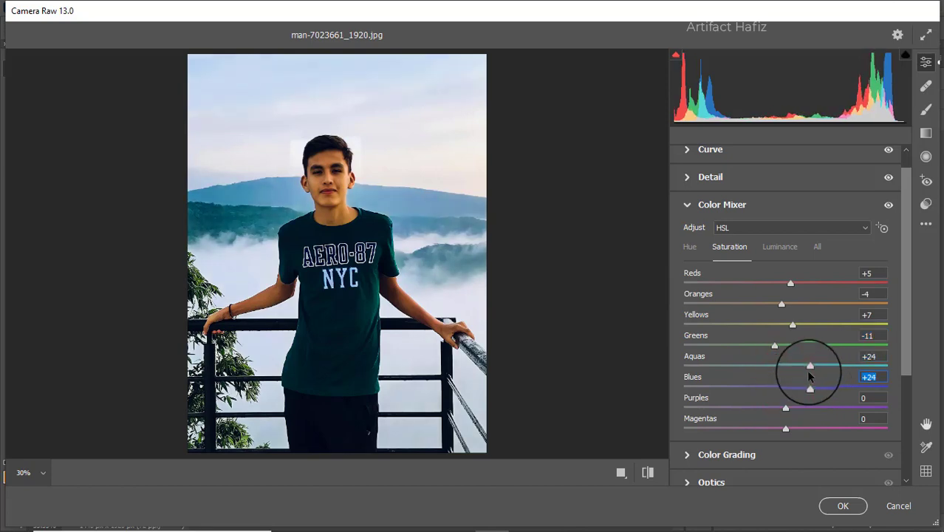
Step: Set the oranges luminance to +18, and the hue to -34 for aquas, -13 for blues, +7 for yellows and -3 for oranges
click(785, 249)
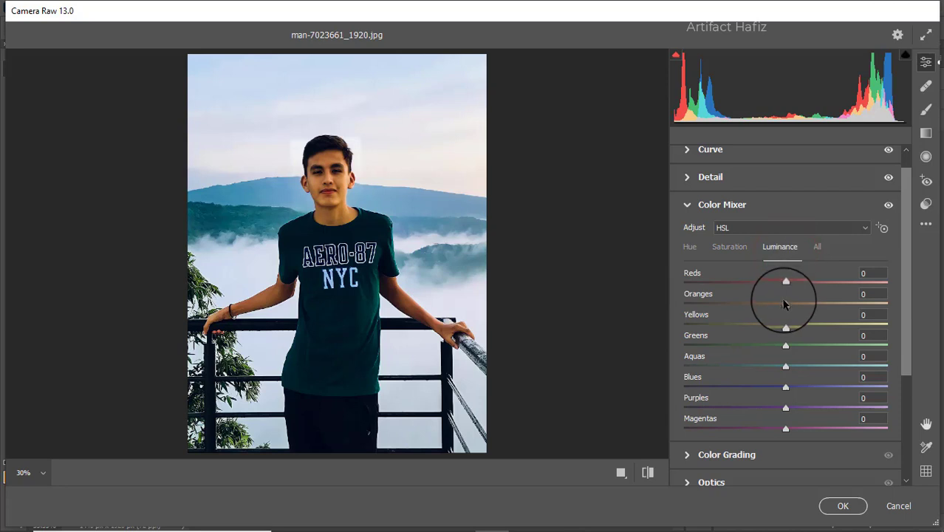
drag(787, 304, 828, 311)
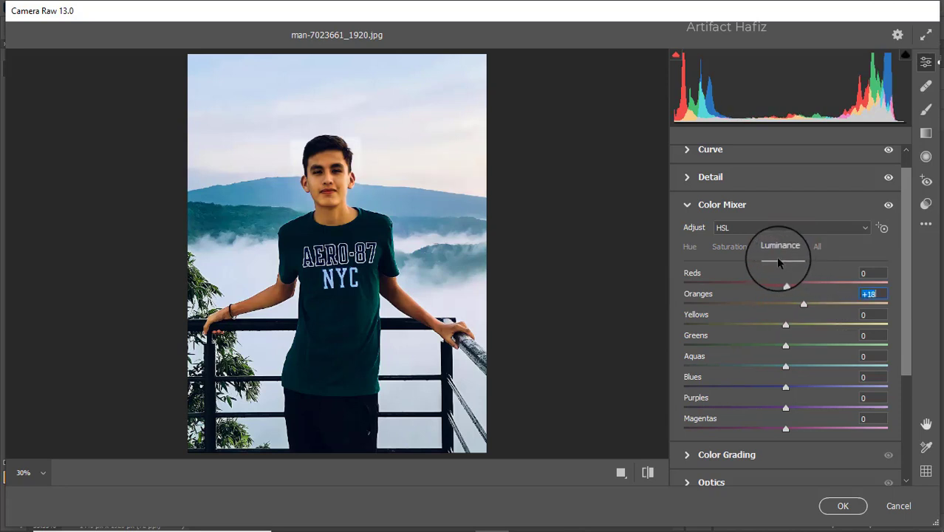
click(687, 247)
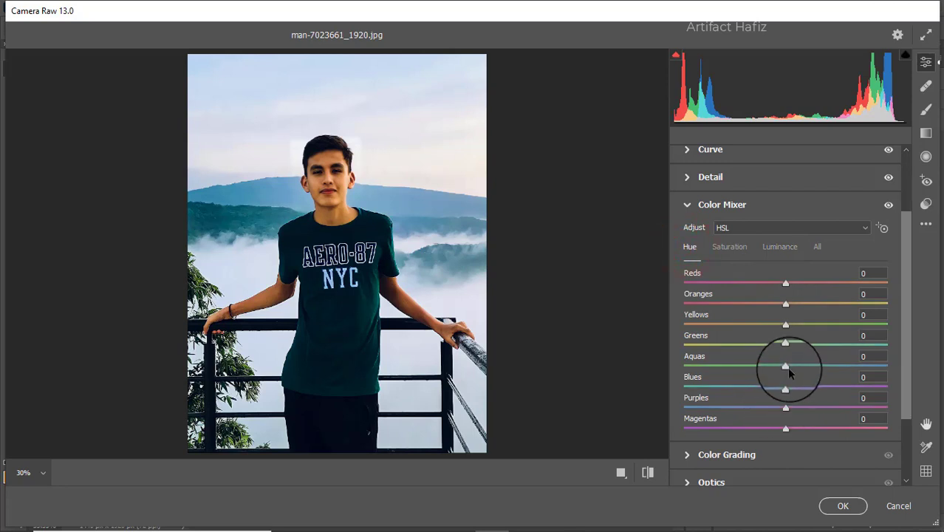
drag(789, 368, 774, 397)
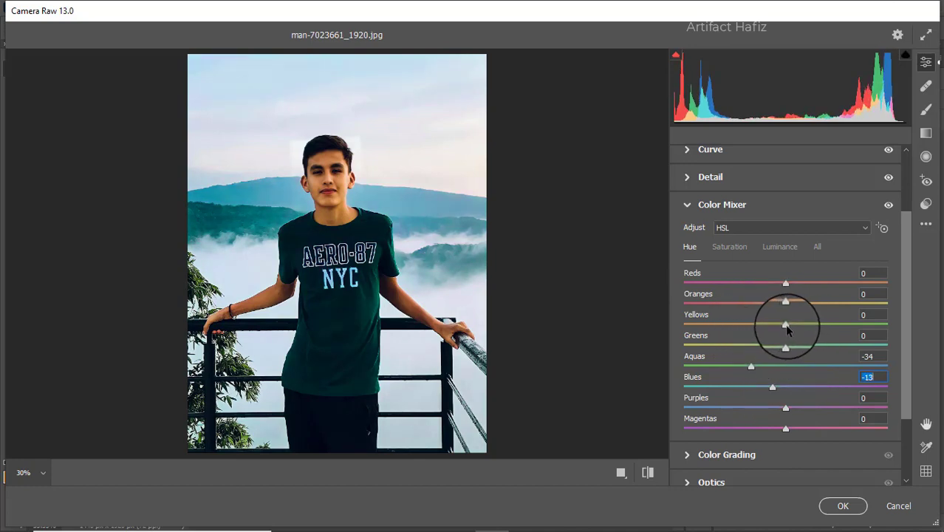
mouse_move(788, 331)
mouse_down()
mouse_move(837, 328)
mouse_move(716, 328)
mouse_move(795, 342)
mouse_up()
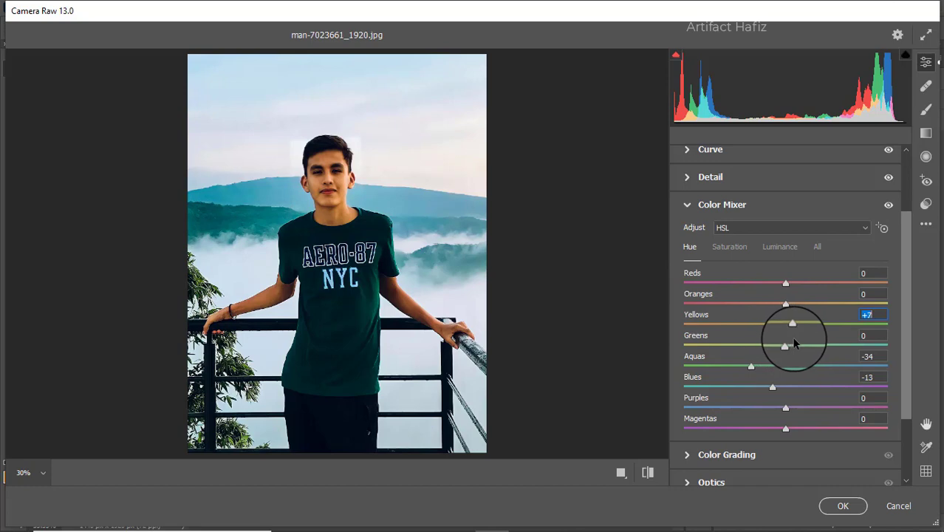
drag(826, 310, 782, 306)
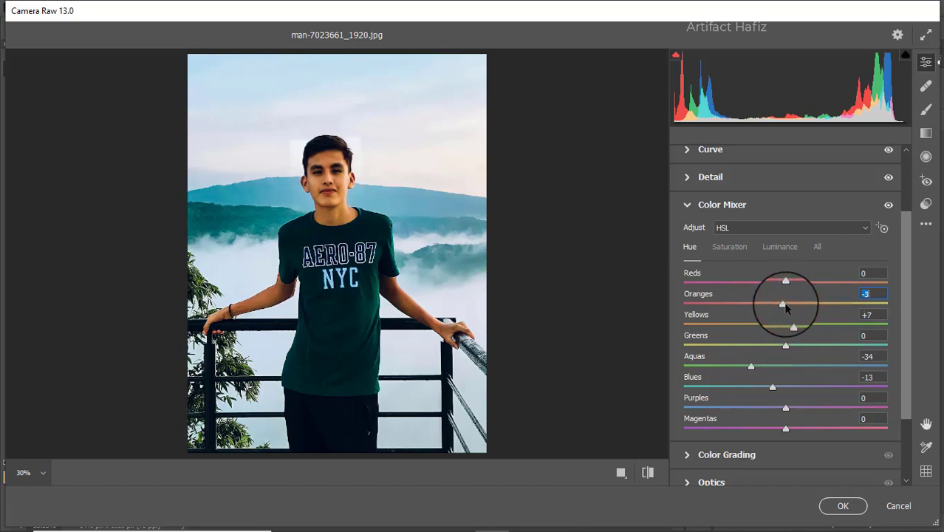
Step: Color grade the photo by tinting the shadows slightly purple and the highlights slightly orange
click(751, 455)
drag(741, 365, 745, 432)
mouse_move(821, 391)
mouse_down()
mouse_move(838, 369)
mouse_move(820, 333)
mouse_move(776, 397)
mouse_move(907, 328)
mouse_move(926, 377)
mouse_move(773, 341)
mouse_move(937, 334)
mouse_up()
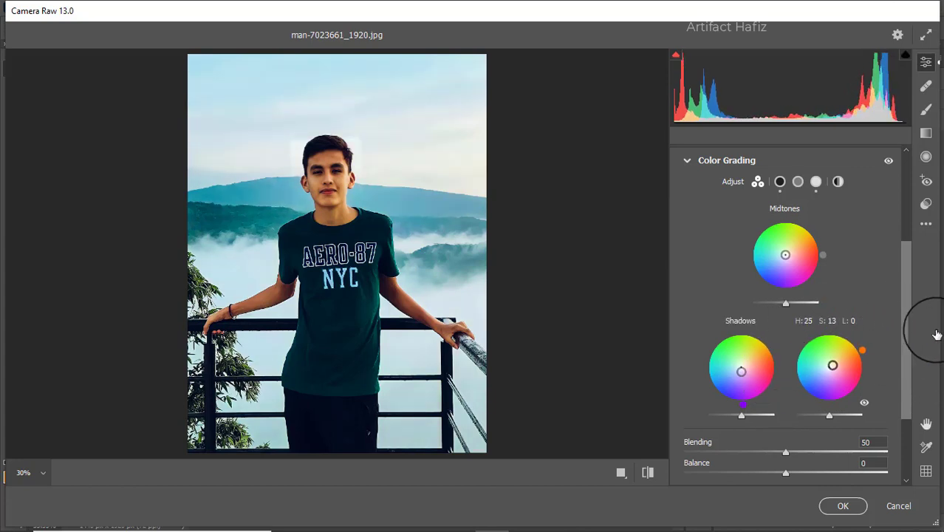
Step: Add a vignetting effect of -10 to darken the photo's edges
scroll(843, 342, down, 2)
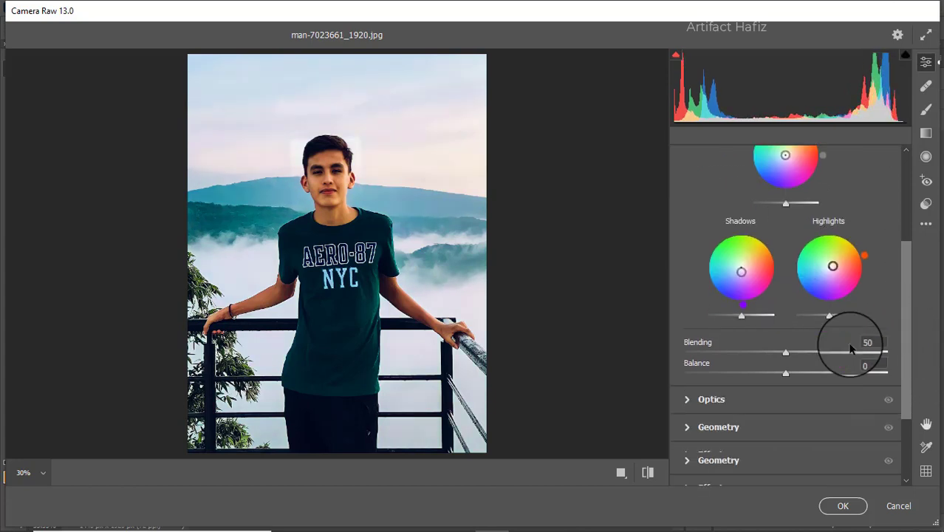
click(703, 444)
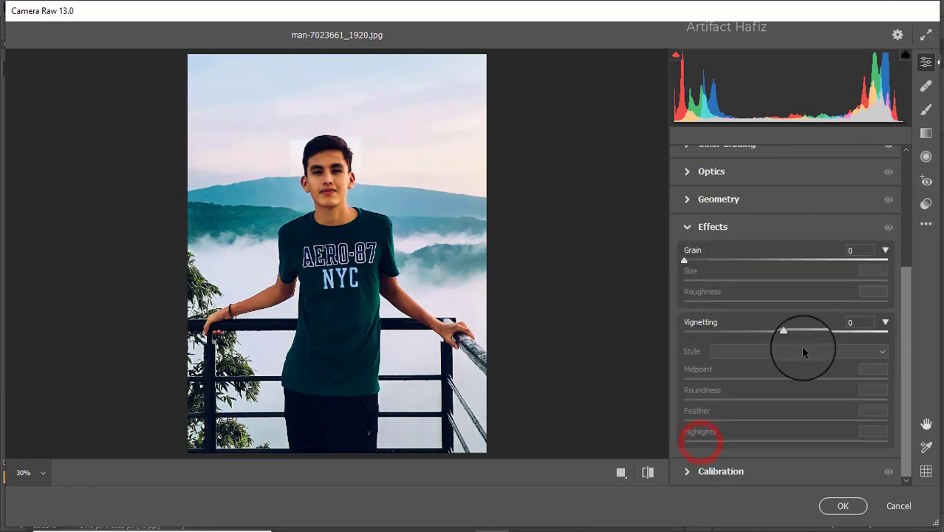
drag(792, 330, 775, 328)
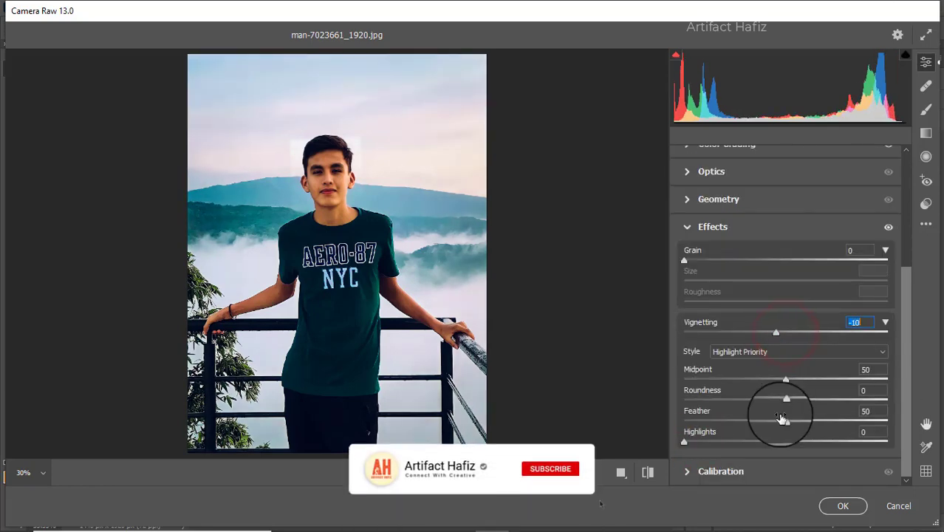
Step: Calibrate the primary colors with saturation at +14 for green, -12 for red and -12 for blue
click(691, 471)
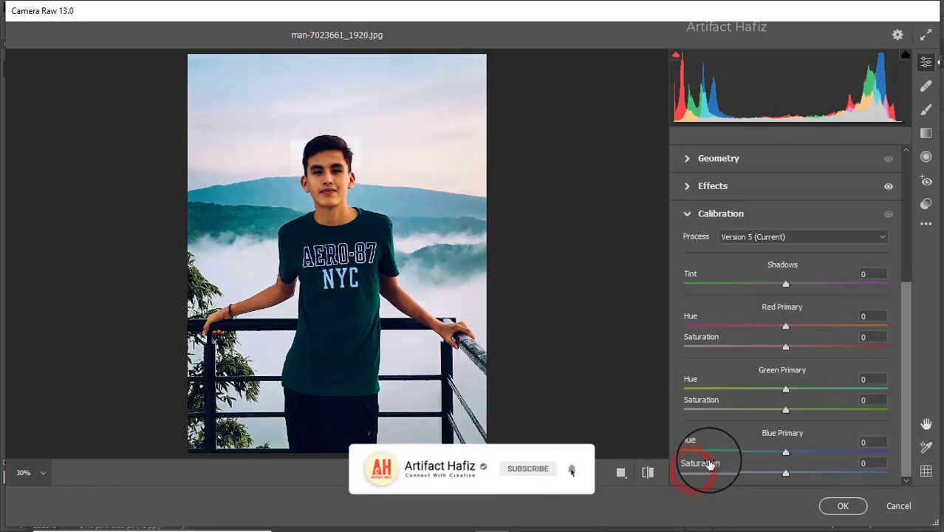
drag(786, 410, 807, 416)
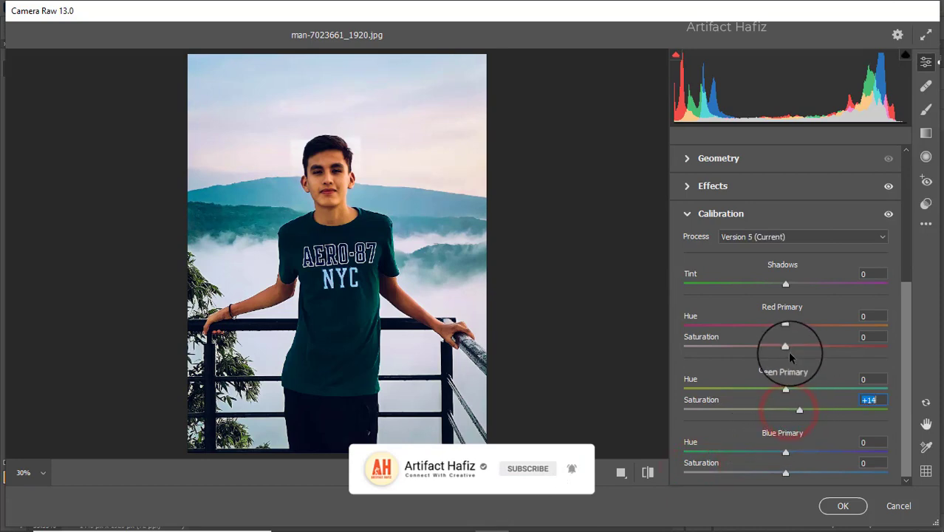
drag(786, 347, 773, 346)
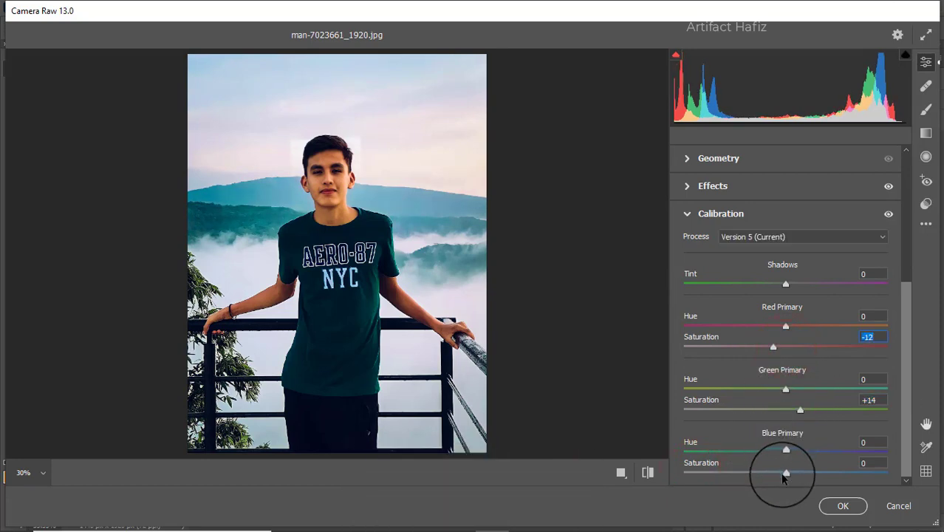
drag(782, 476, 771, 477)
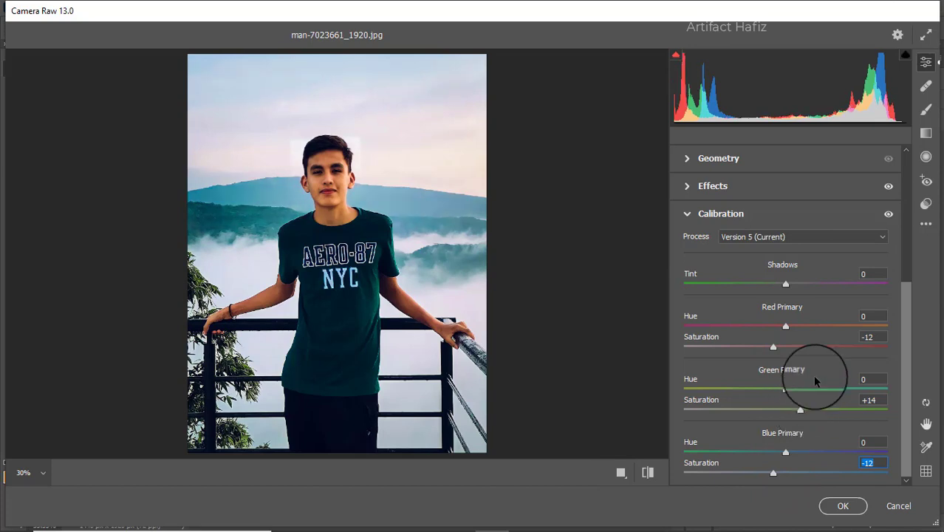
Step: Darken the lower part of the photo with a graduated filter at -1.00 exposure, extending from the bottom edge up to the neck
click(927, 136)
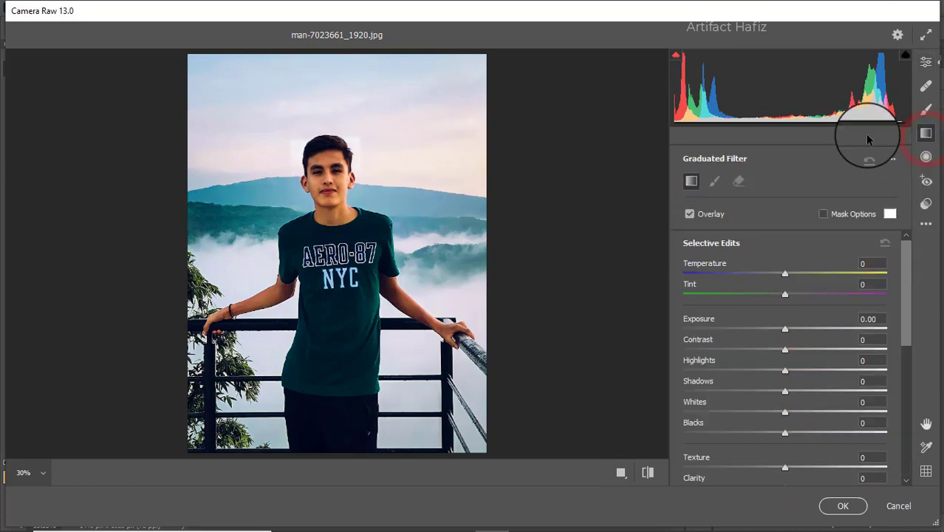
drag(311, 443, 317, 291)
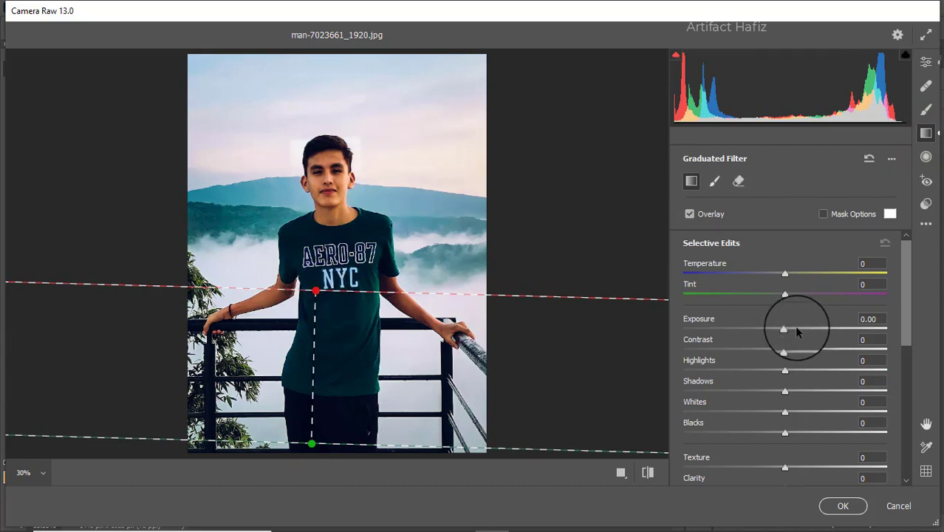
drag(785, 329, 760, 327)
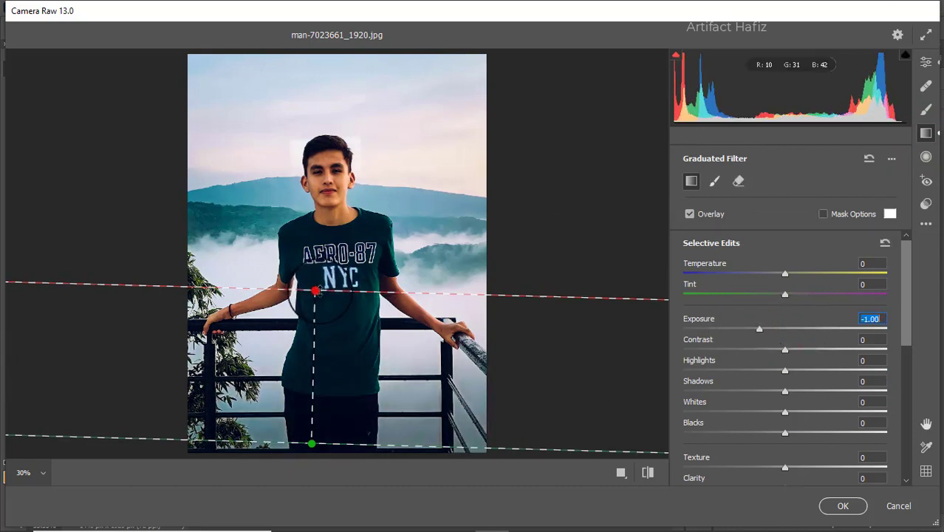
drag(315, 291, 317, 221)
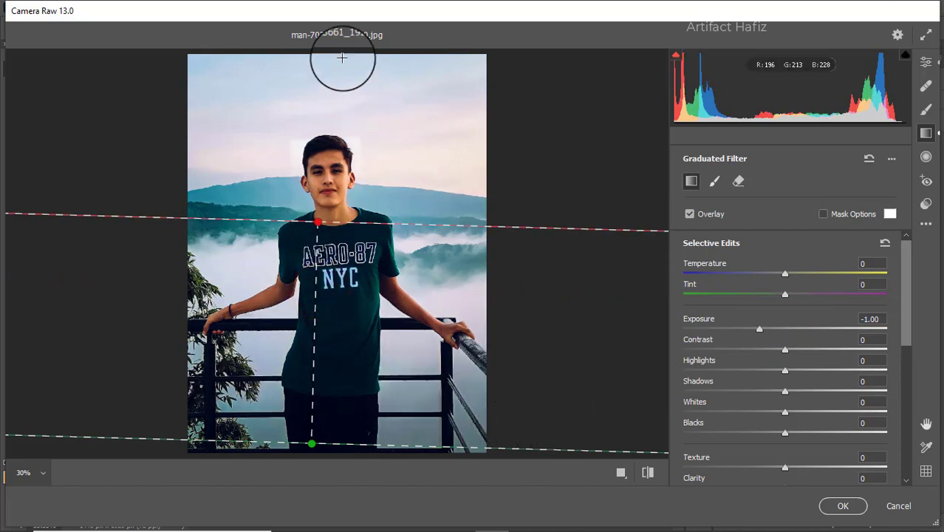
Step: Add a second graduated filter from the photo's top edge down to the chin with temperature -28, and apply the Camera Raw adjustments
drag(342, 56, 345, 200)
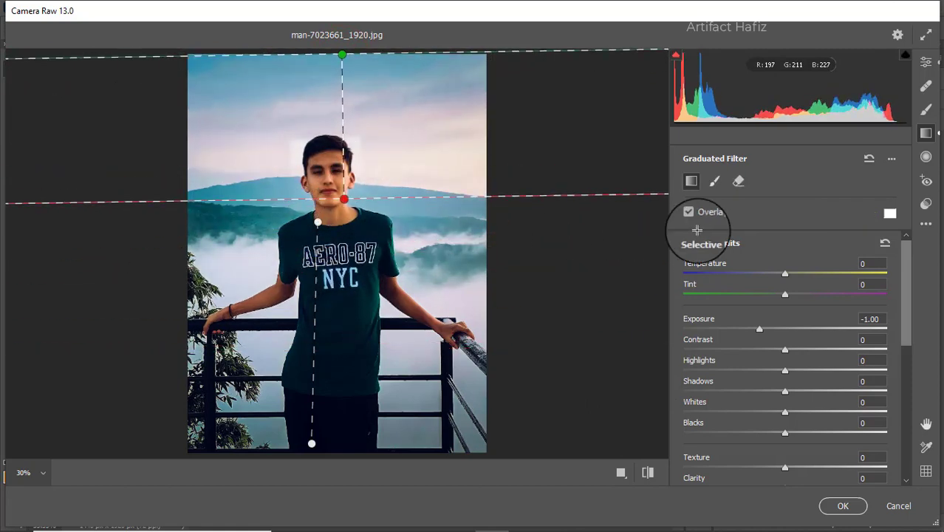
drag(786, 273, 758, 275)
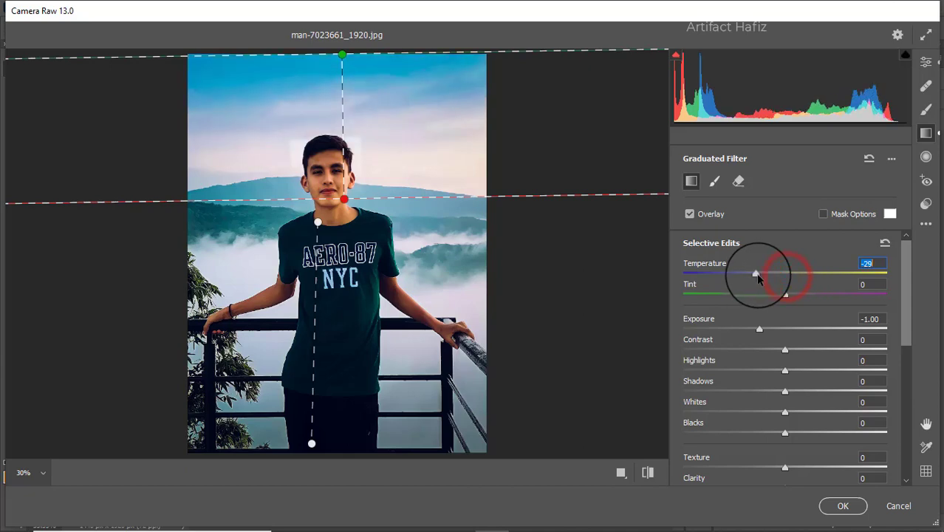
mouse_move(758, 278)
mouse_down()
mouse_move(714, 276)
mouse_move(758, 278)
mouse_up()
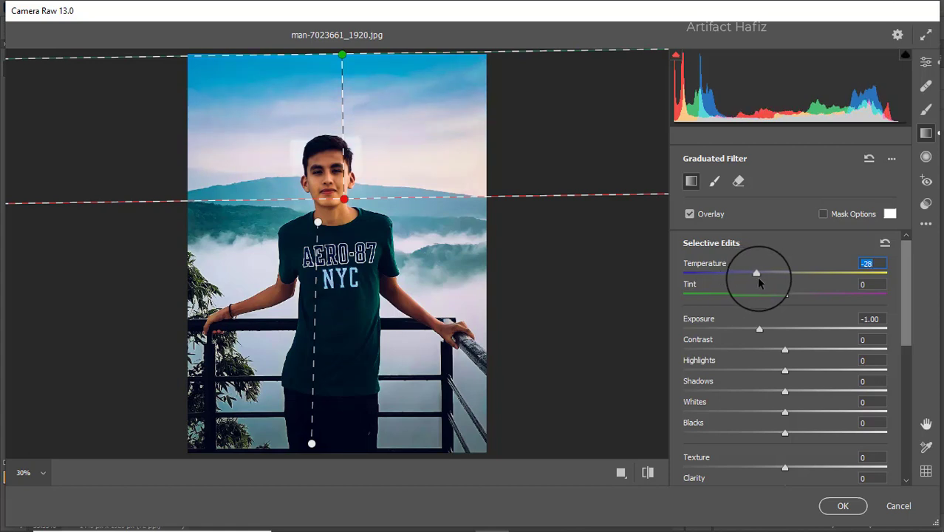
click(840, 507)
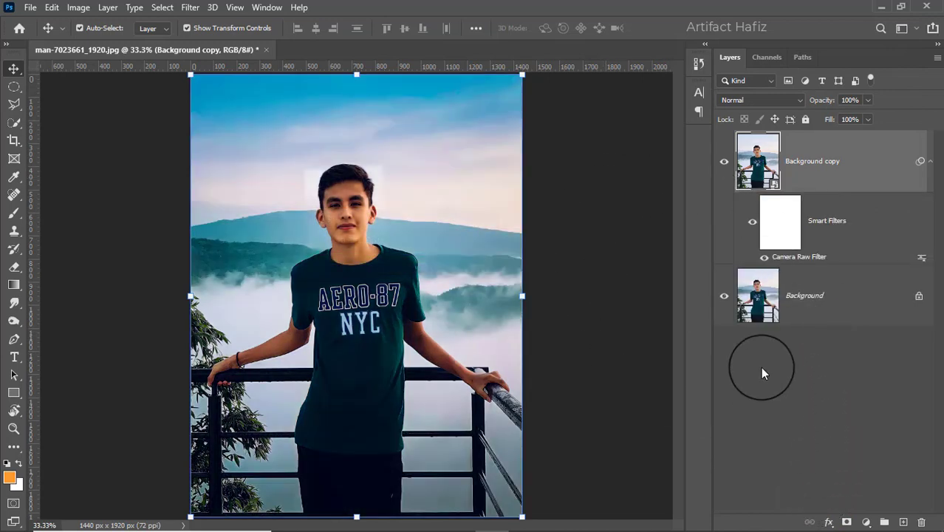
Step: Compare the photo before and after grading by toggling the visibility of the Background copy layer
click(723, 166)
click(723, 166)
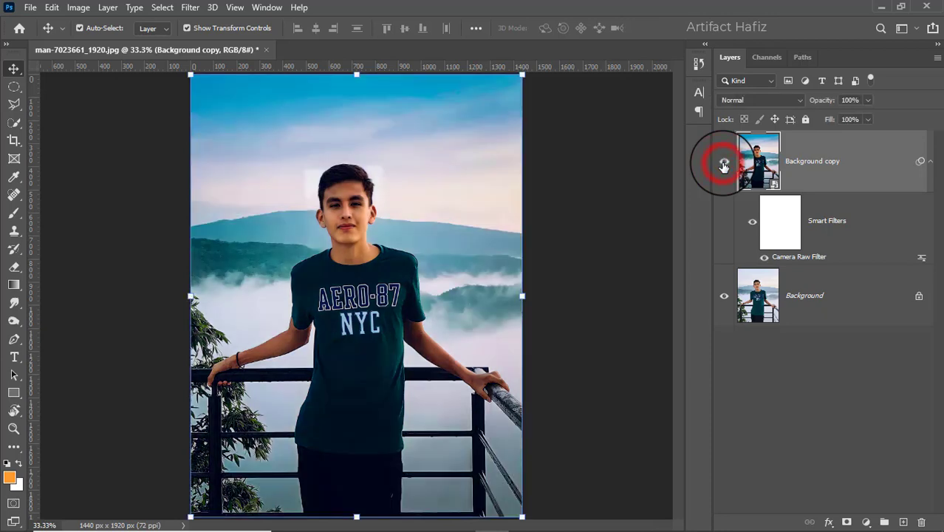
click(724, 165)
click(723, 166)
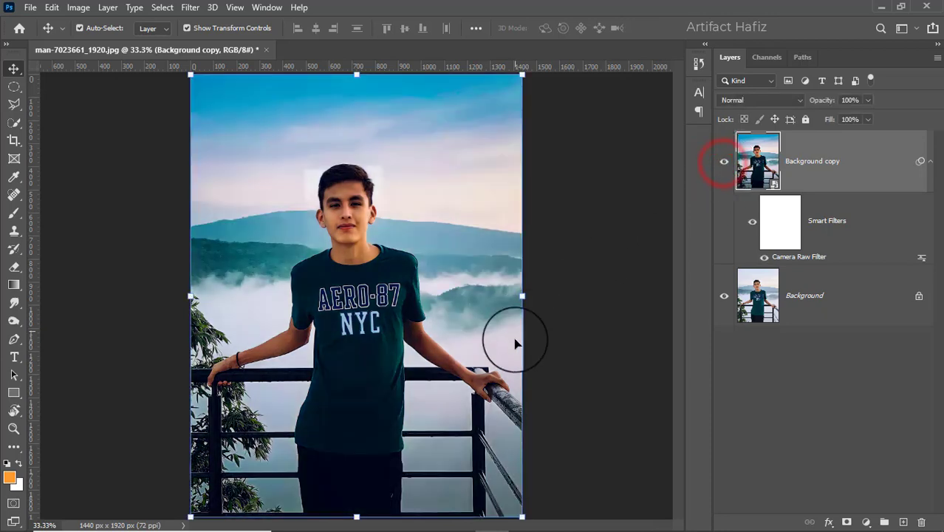